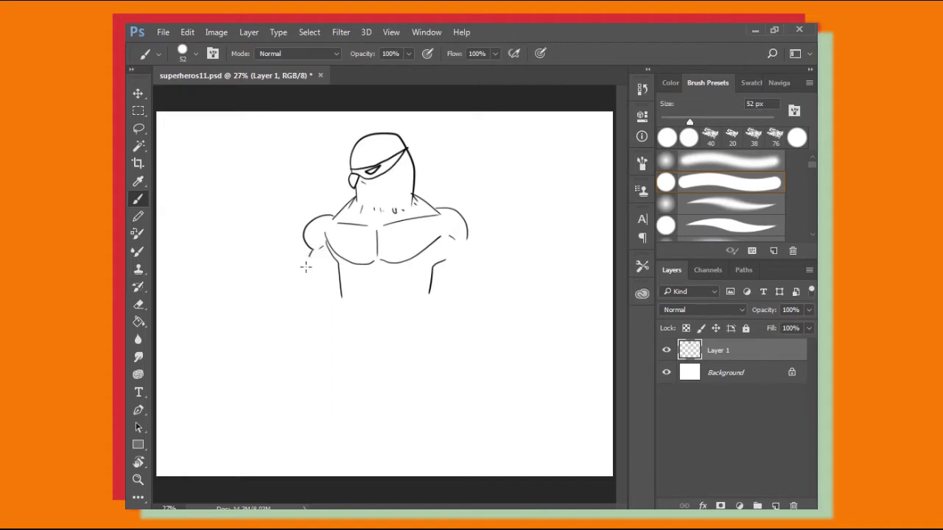
Step: Draw both muscular upper arms below the shoulders of the masked bird-headed superhero
{"action": "left_click_drag", "start_coordinate": [306, 268], "coordinate": [328, 289]}
{"action": "key", "text": "ctrl+z"}
{"action": "mouse_move", "coordinate": [308, 248]}
{"action": "left_mouse_down"}
{"action": "mouse_move", "coordinate": [309, 273]}
{"action": "mouse_move", "coordinate": [321, 281]}
{"action": "left_mouse_up"}
{"action": "left_click_drag", "start_coordinate": [444, 251], "coordinate": [461, 272]}
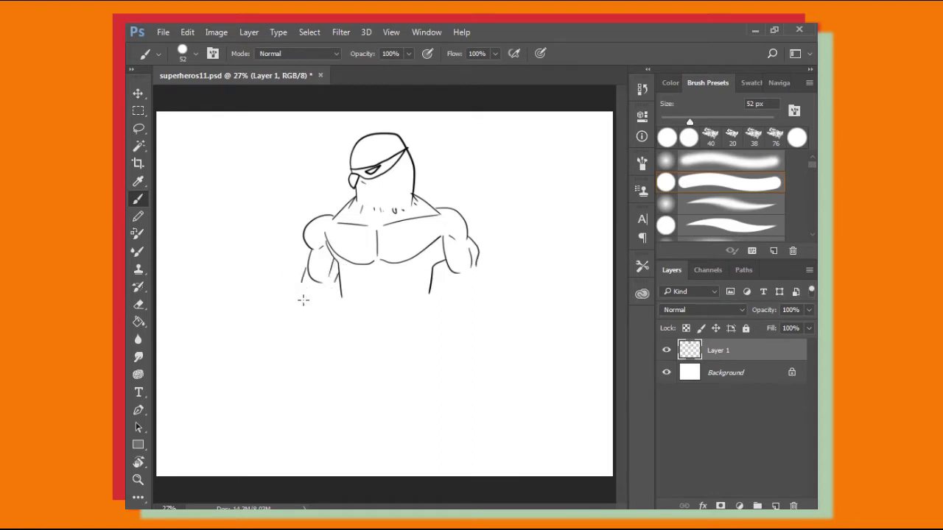
Step: Draw the bird hero's two forearms and start the clenched fist with curled fingers
{"action": "left_click_drag", "start_coordinate": [303, 299], "coordinate": [307, 318]}
{"action": "key", "text": "ctrl+z"}
{"action": "left_click_drag", "start_coordinate": [303, 273], "coordinate": [309, 318]}
{"action": "left_click_drag", "start_coordinate": [478, 258], "coordinate": [480, 318]}
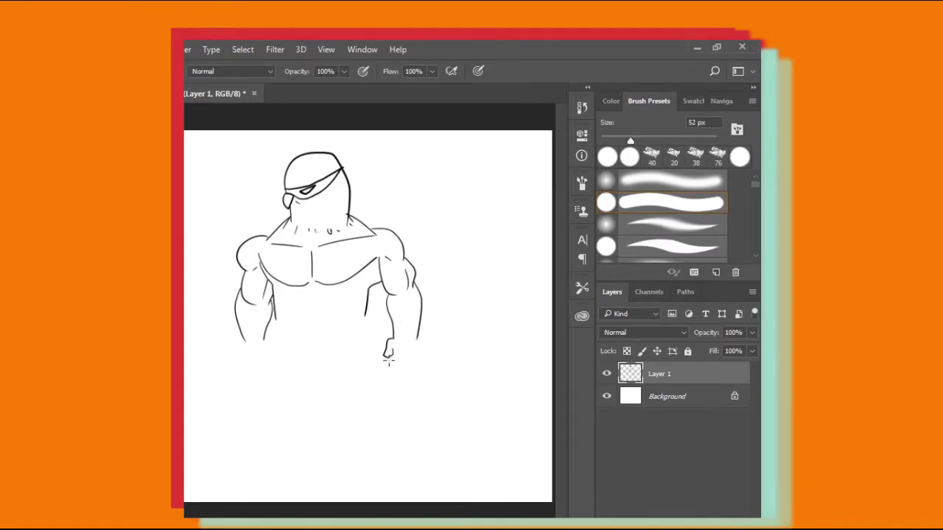
{"action": "left_click_drag", "start_coordinate": [388, 360], "coordinate": [411, 361]}
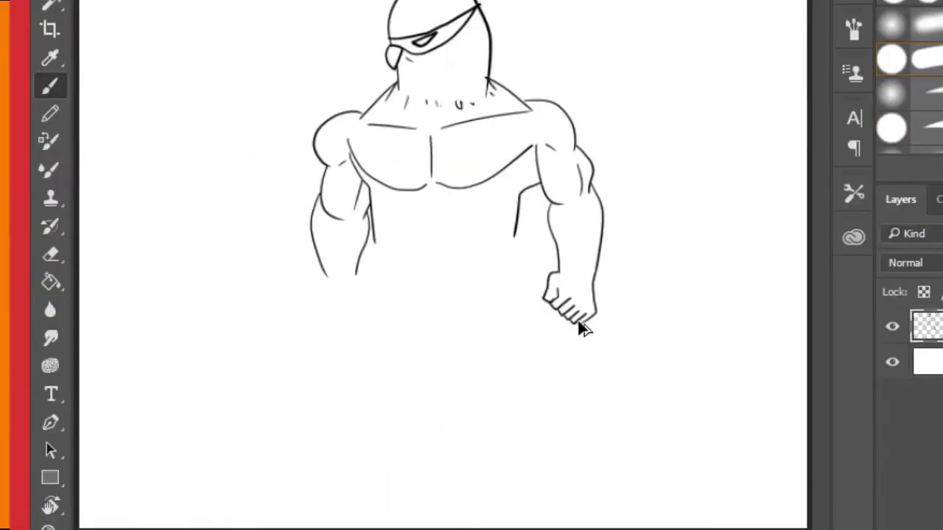
Step: Add the bird hero's thick thighs with clawed bird feet and the waistline across the torso
{"action": "left_click_drag", "start_coordinate": [368, 413], "coordinate": [361, 403]}
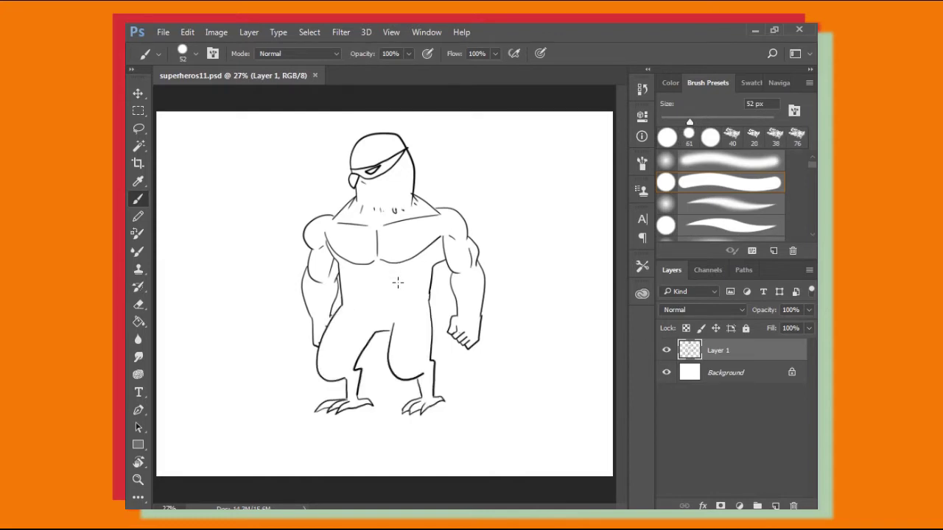
{"action": "left_click_drag", "start_coordinate": [342, 302], "coordinate": [430, 297]}
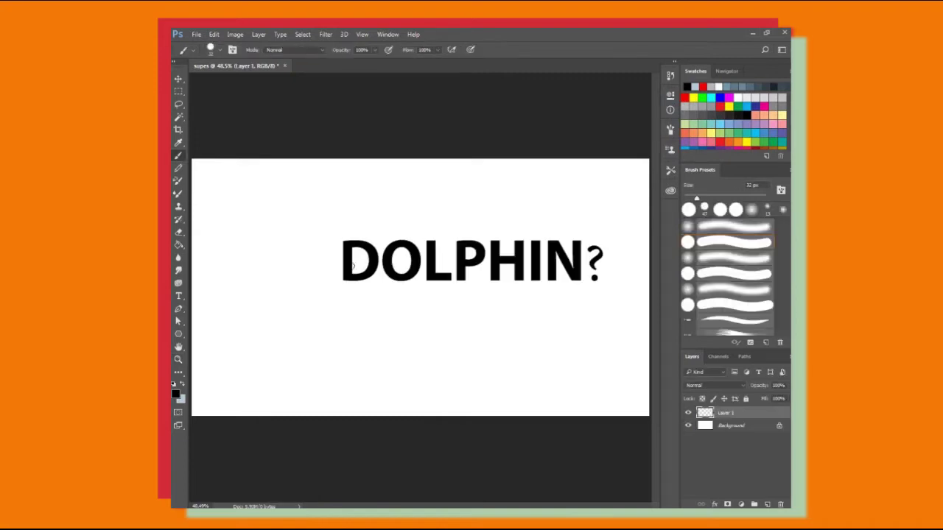
Step: Sketch the dolphin's arched body outline with its tail and pointed belly fin, redoing the first back curve
{"action": "mouse_move", "coordinate": [320, 297]}
{"action": "left_mouse_down"}
{"action": "mouse_move", "coordinate": [418, 228]}
{"action": "mouse_move", "coordinate": [484, 240]}
{"action": "left_mouse_up"}
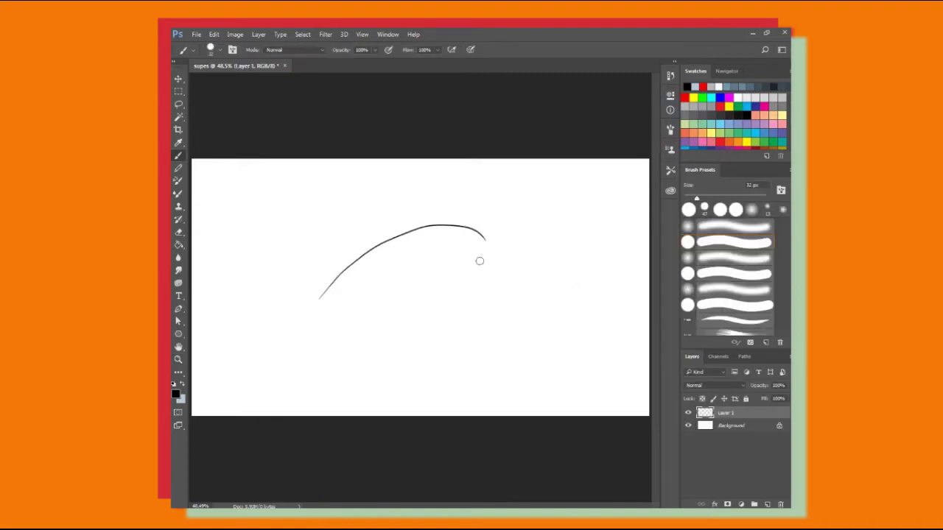
{"action": "key", "text": "ctrl+z"}
{"action": "mouse_move", "coordinate": [318, 304]}
{"action": "left_mouse_down"}
{"action": "mouse_move", "coordinate": [397, 240]}
{"action": "mouse_move", "coordinate": [502, 246]}
{"action": "mouse_move", "coordinate": [439, 307]}
{"action": "left_mouse_up"}
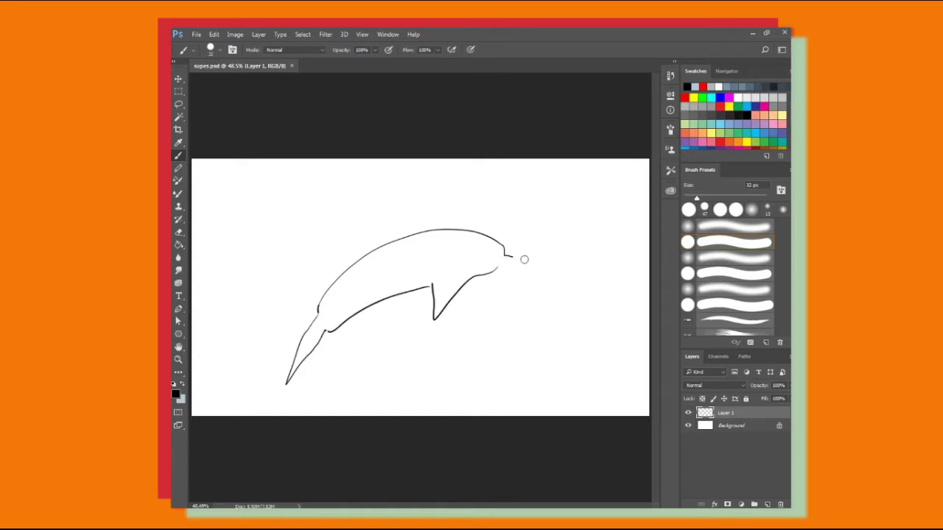
{"action": "mouse_move", "coordinate": [522, 259]}
{"action": "left_mouse_down"}
{"action": "mouse_move", "coordinate": [535, 277]}
{"action": "mouse_move", "coordinate": [537, 266]}
{"action": "mouse_move", "coordinate": [494, 271]}
{"action": "mouse_move", "coordinate": [511, 253]}
{"action": "mouse_move", "coordinate": [536, 267]}
{"action": "mouse_move", "coordinate": [501, 264]}
{"action": "mouse_move", "coordinate": [529, 268]}
{"action": "left_mouse_up"}
{"action": "key", "text": "ctrl+z"}
{"action": "key", "text": "ctrl+z"}
{"action": "key", "text": "ctrl+z"}
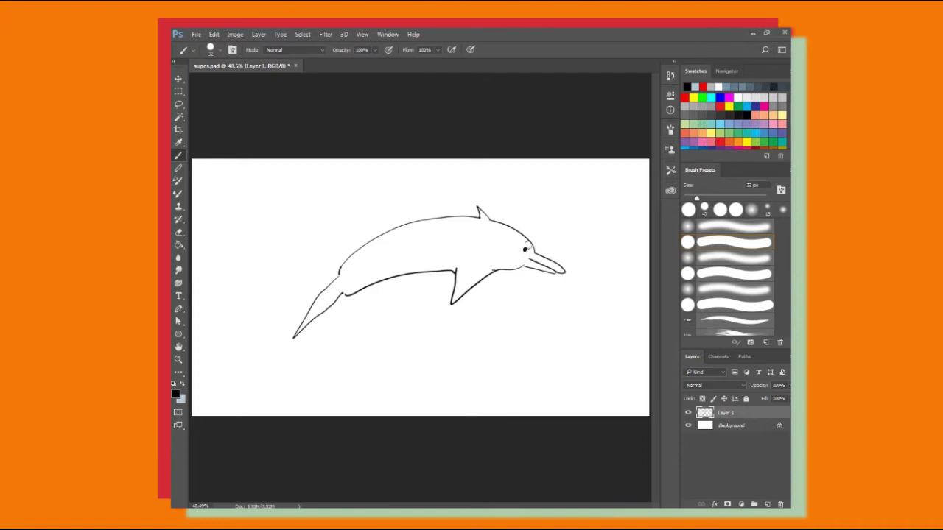
Step: Replace the dolphin's round eye dot with a small angular eye outline
{"action": "key", "text": "ctrl+z"}
{"action": "mouse_move", "coordinate": [520, 246]}
{"action": "left_mouse_down"}
{"action": "mouse_move", "coordinate": [527, 252]}
{"action": "mouse_move", "coordinate": [522, 245]}
{"action": "left_mouse_up"}
{"action": "key", "text": "ctrl+z"}
Step: Draw the upper and lower edges of a mask band running from the dolphin's back to its eye area
{"action": "left_click_drag", "start_coordinate": [392, 227], "coordinate": [526, 236]}
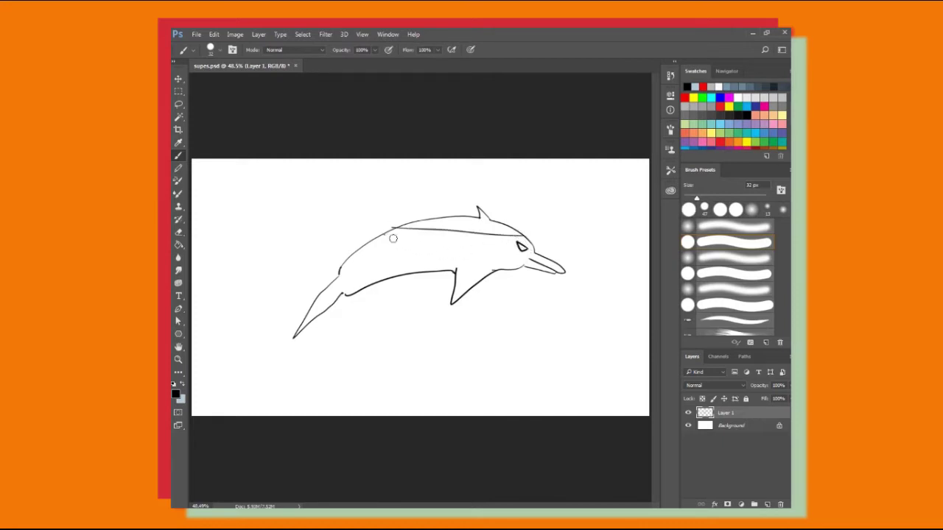
{"action": "mouse_move", "coordinate": [392, 238]}
{"action": "left_mouse_down"}
{"action": "mouse_move", "coordinate": [504, 255]}
{"action": "mouse_move", "coordinate": [537, 253]}
{"action": "left_mouse_up"}
{"action": "key", "text": "ctrl+z"}
{"action": "left_click_drag", "start_coordinate": [387, 237], "coordinate": [523, 256]}
{"action": "key", "text": "ctrl+z"}
{"action": "mouse_move", "coordinate": [383, 234]}
{"action": "left_mouse_down"}
{"action": "mouse_move", "coordinate": [474, 254]}
{"action": "mouse_move", "coordinate": [535, 253]}
{"action": "left_mouse_up"}
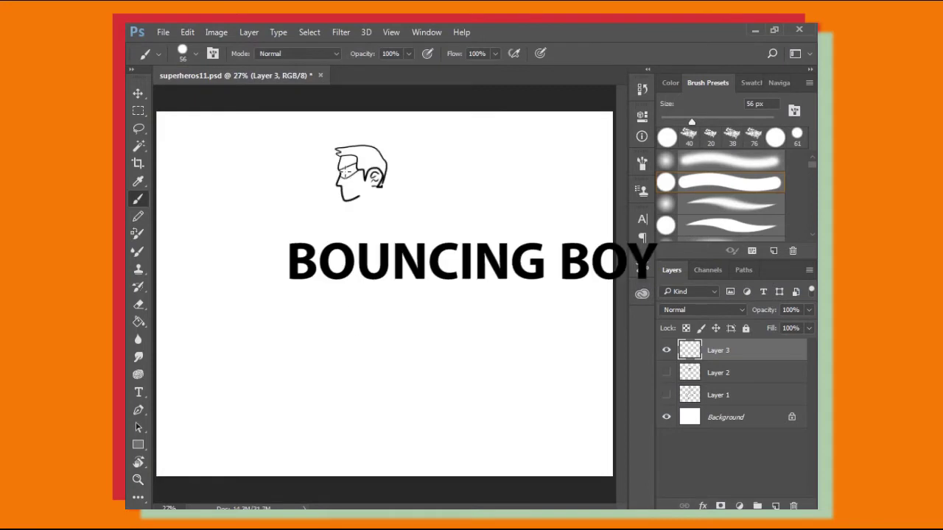
Step: Finish the boy's masked profile face and draw his neck, torso, hanging arm and upper legs in side view
{"action": "mouse_move", "coordinate": [342, 172]}
{"action": "left_mouse_down"}
{"action": "mouse_move", "coordinate": [355, 169]}
{"action": "mouse_move", "coordinate": [361, 213]}
{"action": "mouse_move", "coordinate": [384, 199]}
{"action": "left_mouse_up"}
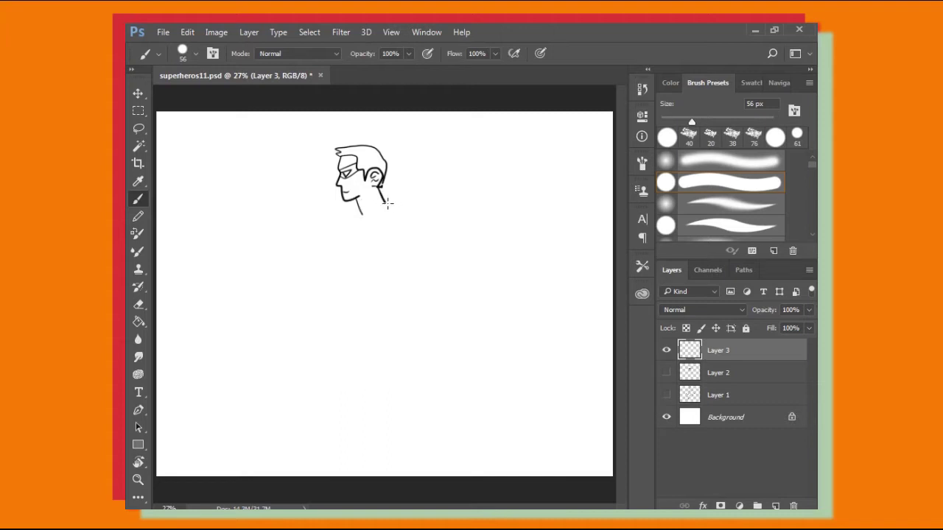
{"action": "mouse_move", "coordinate": [381, 205]}
{"action": "left_mouse_down"}
{"action": "mouse_move", "coordinate": [365, 193]}
{"action": "mouse_move", "coordinate": [379, 394]}
{"action": "left_mouse_up"}
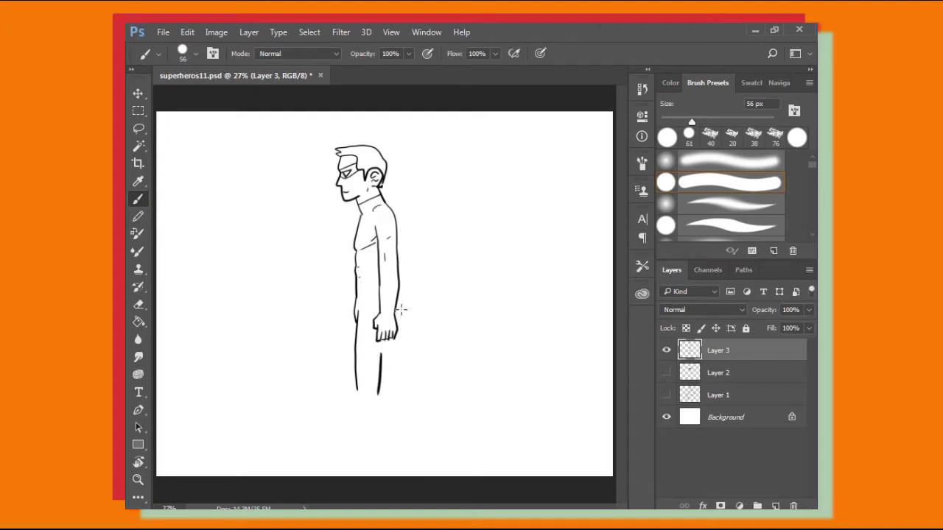
Step: Draw a huge ball-shaped backside behind the boy's hips and extend his leg down through the calf
{"action": "mouse_move", "coordinate": [396, 273]}
{"action": "left_mouse_down"}
{"action": "mouse_move", "coordinate": [458, 304]}
{"action": "mouse_move", "coordinate": [463, 359]}
{"action": "mouse_move", "coordinate": [440, 375]}
{"action": "mouse_move", "coordinate": [384, 360]}
{"action": "left_mouse_up"}
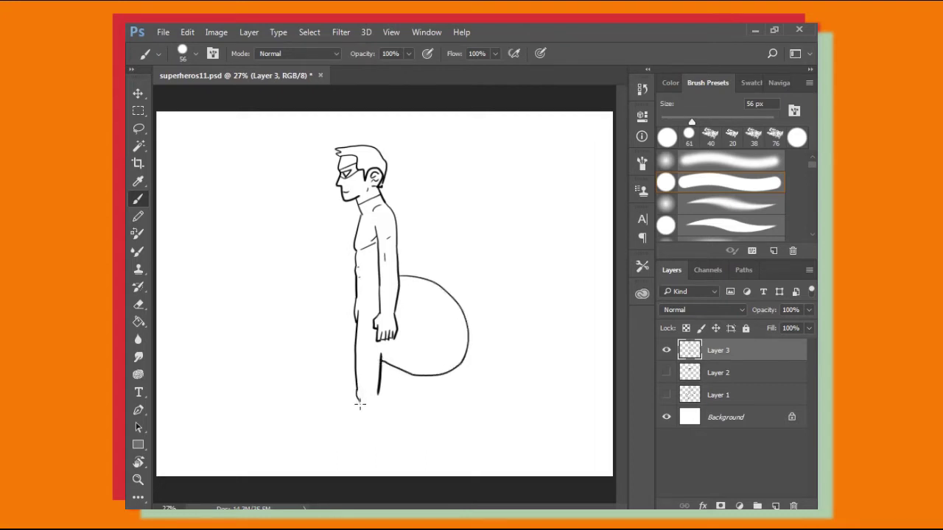
{"action": "left_click_drag", "start_coordinate": [359, 403], "coordinate": [371, 419]}
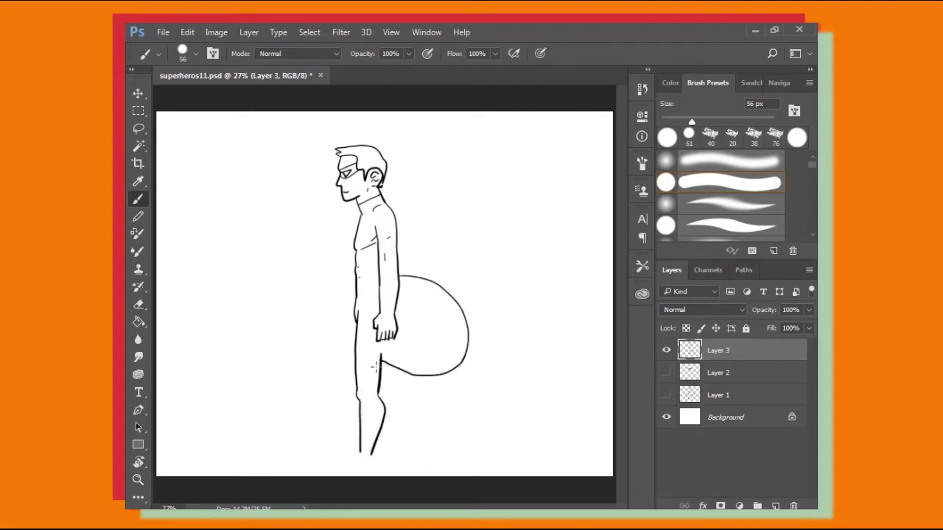
{"action": "left_click_drag", "start_coordinate": [379, 404], "coordinate": [372, 445]}
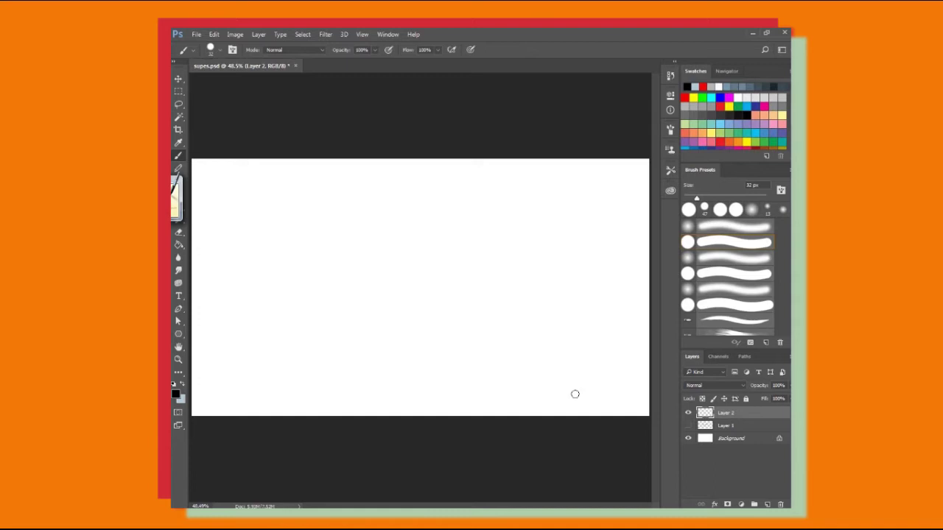
Step: Start the head of a new side-view figure on the empty layer, undoing and redrawing the first strokes
{"action": "mouse_move", "coordinate": [366, 188]}
{"action": "left_mouse_down"}
{"action": "mouse_move", "coordinate": [349, 206]}
{"action": "mouse_move", "coordinate": [388, 221]}
{"action": "left_mouse_up"}
{"action": "key", "text": "ctrl+alt+z"}
{"action": "mouse_move", "coordinate": [357, 218]}
{"action": "left_mouse_down"}
{"action": "mouse_move", "coordinate": [387, 221]}
{"action": "mouse_move", "coordinate": [398, 207]}
{"action": "mouse_move", "coordinate": [368, 240]}
{"action": "mouse_move", "coordinate": [355, 190]}
{"action": "mouse_move", "coordinate": [374, 201]}
{"action": "left_mouse_up"}
{"action": "key", "text": "z"}
{"action": "left_click_drag", "start_coordinate": [374, 207], "coordinate": [411, 207]}
{"action": "mouse_move", "coordinate": [373, 181]}
{"action": "left_mouse_down"}
{"action": "mouse_move", "coordinate": [395, 225]}
{"action": "mouse_move", "coordinate": [419, 199]}
{"action": "mouse_move", "coordinate": [398, 231]}
{"action": "left_mouse_up"}
{"action": "key", "text": "ctrl+alt+z"}
Step: Draw the figure's neck, the upper back line and the angular outline in front of the neck
{"action": "mouse_move", "coordinate": [399, 230]}
{"action": "left_mouse_down"}
{"action": "mouse_move", "coordinate": [408, 246]}
{"action": "mouse_move", "coordinate": [402, 286]}
{"action": "left_mouse_up"}
{"action": "left_click_drag", "start_coordinate": [437, 221], "coordinate": [453, 221]}
{"action": "left_click_drag", "start_coordinate": [449, 203], "coordinate": [457, 215]}
{"action": "left_click_drag", "start_coordinate": [463, 226], "coordinate": [530, 268]}
{"action": "left_click_drag", "start_coordinate": [424, 276], "coordinate": [448, 340]}
{"action": "left_click_drag", "start_coordinate": [383, 327], "coordinate": [436, 345]}
{"action": "left_click_drag", "start_coordinate": [460, 367], "coordinate": [437, 209]}
Step: Draw the figure's bulging shoulder muscle with long vertical muscle lines inside it
{"action": "left_click_drag", "start_coordinate": [414, 191], "coordinate": [403, 217]}
{"action": "left_click_drag", "start_coordinate": [404, 225], "coordinate": [401, 312]}
{"action": "left_click_drag", "start_coordinate": [430, 240], "coordinate": [431, 318]}
{"action": "left_click_drag", "start_coordinate": [449, 305], "coordinate": [450, 316]}
{"action": "left_click_drag", "start_coordinate": [466, 222], "coordinate": [460, 316]}
{"action": "mouse_move", "coordinate": [520, 224]}
{"action": "left_mouse_down"}
{"action": "mouse_move", "coordinate": [522, 276]}
{"action": "mouse_move", "coordinate": [488, 310]}
{"action": "left_mouse_up"}
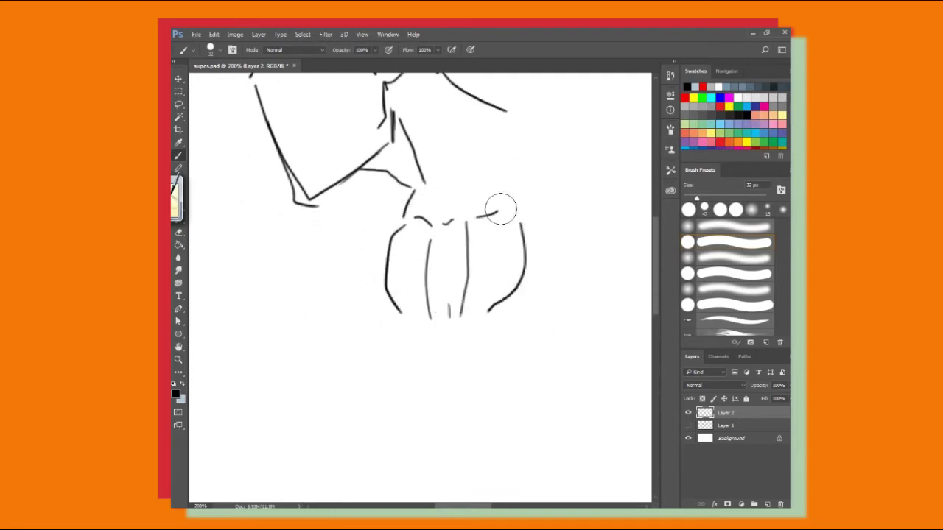
Step: Draw the muscular upper arm beneath the shoulder and shade it with short parallel hatch strokes
{"action": "scroll", "coordinate": [471, 329], "scroll_direction": "down", "scroll_amount": 3}
{"action": "left_click_drag", "start_coordinate": [400, 243], "coordinate": [391, 328]}
{"action": "key", "text": "ctrl+alt+z"}
{"action": "left_click_drag", "start_coordinate": [435, 269], "coordinate": [409, 347]}
{"action": "left_click_drag", "start_coordinate": [489, 241], "coordinate": [479, 308]}
{"action": "mouse_move", "coordinate": [473, 307]}
{"action": "left_mouse_down"}
{"action": "mouse_move", "coordinate": [437, 353]}
{"action": "mouse_move", "coordinate": [482, 296]}
{"action": "mouse_move", "coordinate": [466, 341]}
{"action": "left_mouse_up"}
{"action": "left_click_drag", "start_coordinate": [465, 282], "coordinate": [466, 297]}
{"action": "left_click_drag", "start_coordinate": [471, 278], "coordinate": [473, 293]}
{"action": "left_click_drag", "start_coordinate": [480, 270], "coordinate": [482, 285]}
Step: Draw the bent forearm reaching forward from the elbow and add the open hand with its fingers
{"action": "mouse_move", "coordinate": [306, 253]}
{"action": "left_mouse_down"}
{"action": "mouse_move", "coordinate": [353, 261]}
{"action": "mouse_move", "coordinate": [402, 302]}
{"action": "left_mouse_up"}
{"action": "mouse_move", "coordinate": [299, 287]}
{"action": "left_mouse_down"}
{"action": "mouse_move", "coordinate": [399, 370]}
{"action": "mouse_move", "coordinate": [468, 342]}
{"action": "mouse_move", "coordinate": [400, 350]}
{"action": "left_mouse_up"}
{"action": "mouse_move", "coordinate": [302, 256]}
{"action": "left_mouse_down"}
{"action": "mouse_move", "coordinate": [381, 294]}
{"action": "mouse_move", "coordinate": [359, 254]}
{"action": "left_mouse_up"}
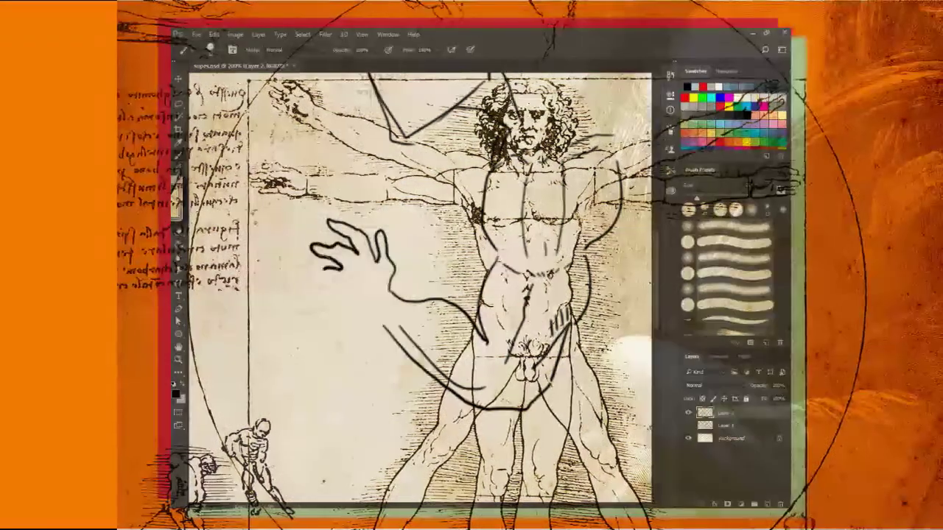
{"action": "left_click_drag", "start_coordinate": [340, 300], "coordinate": [383, 323]}
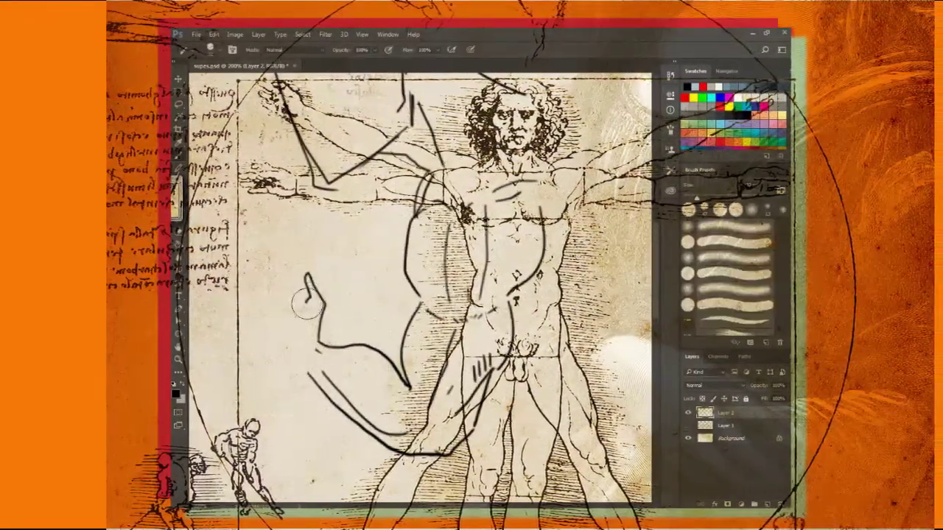
{"action": "mouse_move", "coordinate": [253, 312]}
{"action": "left_mouse_down"}
{"action": "mouse_move", "coordinate": [294, 355]}
{"action": "mouse_move", "coordinate": [293, 324]}
{"action": "mouse_move", "coordinate": [290, 346]}
{"action": "left_mouse_up"}
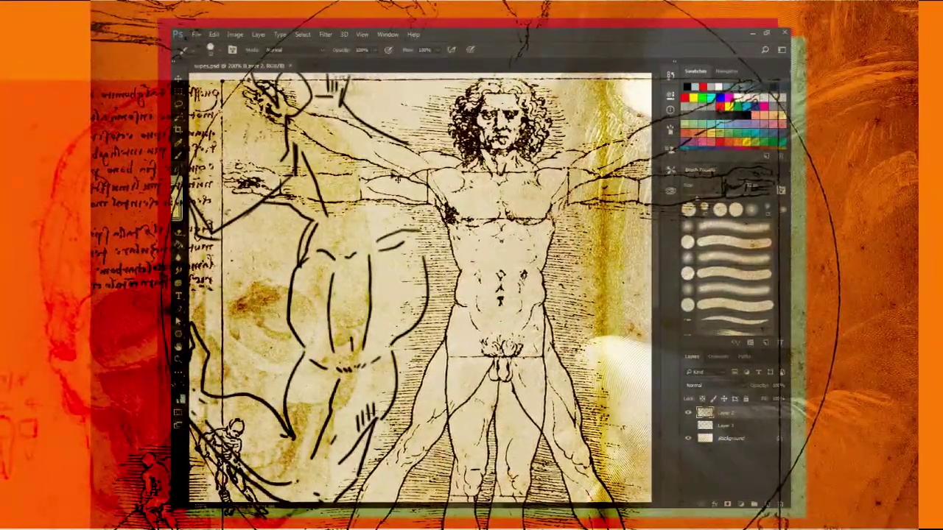
Step: Draw the figure's torso from the arched back and rib-lined waist down to the rounded buttock
{"action": "left_click_drag", "start_coordinate": [391, 171], "coordinate": [521, 355]}
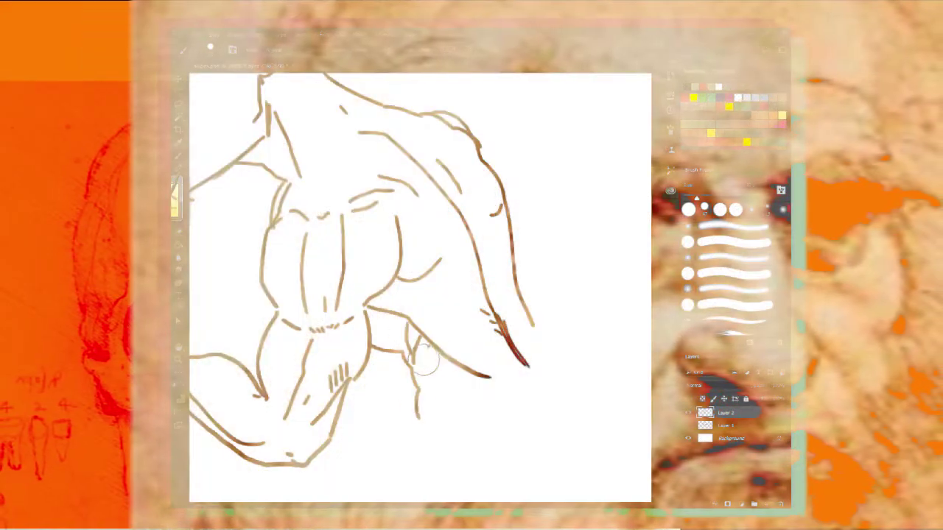
{"action": "left_click_drag", "start_coordinate": [423, 361], "coordinate": [446, 417]}
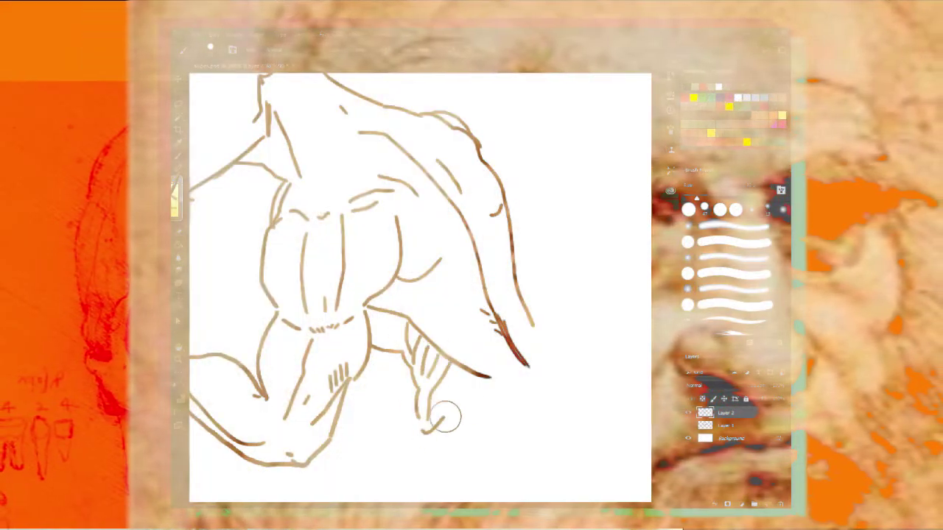
{"action": "mouse_move", "coordinate": [493, 300]}
{"action": "left_mouse_down"}
{"action": "mouse_move", "coordinate": [527, 336]}
{"action": "mouse_move", "coordinate": [473, 361]}
{"action": "left_mouse_up"}
{"action": "mouse_move", "coordinate": [524, 393]}
{"action": "left_mouse_down"}
{"action": "mouse_move", "coordinate": [514, 343]}
{"action": "mouse_move", "coordinate": [508, 421]}
{"action": "left_mouse_up"}
{"action": "mouse_move", "coordinate": [530, 311]}
{"action": "left_mouse_down"}
{"action": "mouse_move", "coordinate": [568, 356]}
{"action": "mouse_move", "coordinate": [541, 412]}
{"action": "left_mouse_up"}
{"action": "left_click_drag", "start_coordinate": [542, 413], "coordinate": [571, 352]}
Step: Draw the bent front thigh with inner muscle lines and short hatch strokes near the hip
{"action": "mouse_move", "coordinate": [443, 320]}
{"action": "left_mouse_down"}
{"action": "mouse_move", "coordinate": [321, 404]}
{"action": "mouse_move", "coordinate": [466, 361]}
{"action": "mouse_move", "coordinate": [380, 429]}
{"action": "left_mouse_up"}
{"action": "mouse_move", "coordinate": [552, 359]}
{"action": "left_mouse_down"}
{"action": "mouse_move", "coordinate": [398, 439]}
{"action": "mouse_move", "coordinate": [361, 445]}
{"action": "left_mouse_up"}
{"action": "left_click_drag", "start_coordinate": [491, 325], "coordinate": [521, 354]}
{"action": "left_click_drag", "start_coordinate": [508, 328], "coordinate": [504, 348]}
{"action": "left_click_drag", "start_coordinate": [516, 338], "coordinate": [509, 354]}
{"action": "left_click_drag", "start_coordinate": [519, 350], "coordinate": [515, 361]}
{"action": "left_click_drag", "start_coordinate": [515, 361], "coordinate": [545, 313]}
{"action": "left_click_drag", "start_coordinate": [603, 303], "coordinate": [583, 312]}
Step: Draw the front leg's knee and calf, adding small hatch marks inside the calf muscle
{"action": "left_click_drag", "start_coordinate": [352, 356], "coordinate": [344, 396]}
{"action": "left_click_drag", "start_coordinate": [409, 396], "coordinate": [397, 356]}
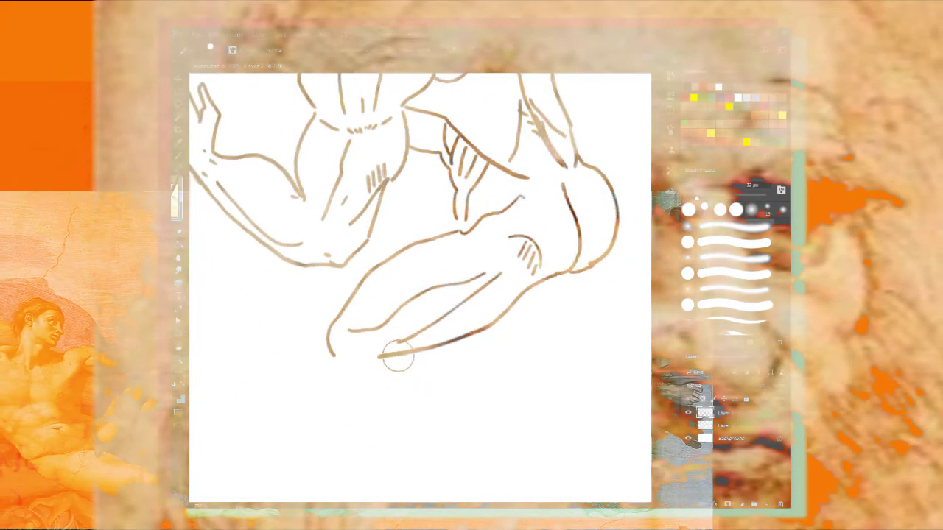
{"action": "left_click_drag", "start_coordinate": [453, 424], "coordinate": [444, 401]}
{"action": "left_click_drag", "start_coordinate": [425, 390], "coordinate": [449, 466]}
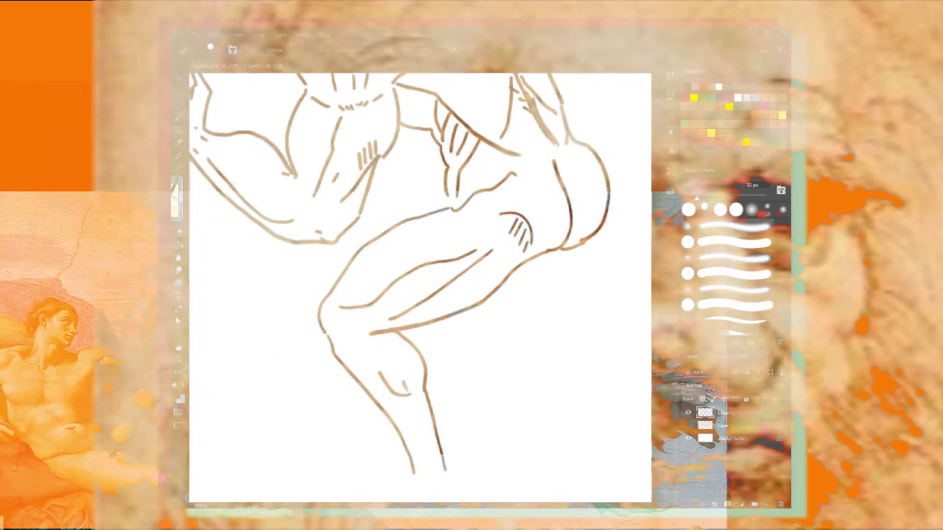
{"action": "left_click_drag", "start_coordinate": [409, 384], "coordinate": [411, 391]}
{"action": "left_click_drag", "start_coordinate": [416, 384], "coordinate": [417, 389]}
Step: Draw the front leg's ankle and foot, redoing the foot outline, and save the document
{"action": "left_click_drag", "start_coordinate": [430, 453], "coordinate": [427, 391]}
{"action": "left_click_drag", "start_coordinate": [421, 401], "coordinate": [426, 434]}
{"action": "left_click_drag", "start_coordinate": [441, 409], "coordinate": [457, 446]}
{"action": "mouse_move", "coordinate": [410, 413]}
{"action": "left_mouse_down"}
{"action": "mouse_move", "coordinate": [336, 458]}
{"action": "mouse_move", "coordinate": [458, 447]}
{"action": "left_mouse_up"}
{"action": "key", "text": "ctrl+z"}
{"action": "key", "text": "ctrl+z"}
{"action": "left_click_drag", "start_coordinate": [344, 448], "coordinate": [457, 448]}
{"action": "key", "text": "ctrl+s"}
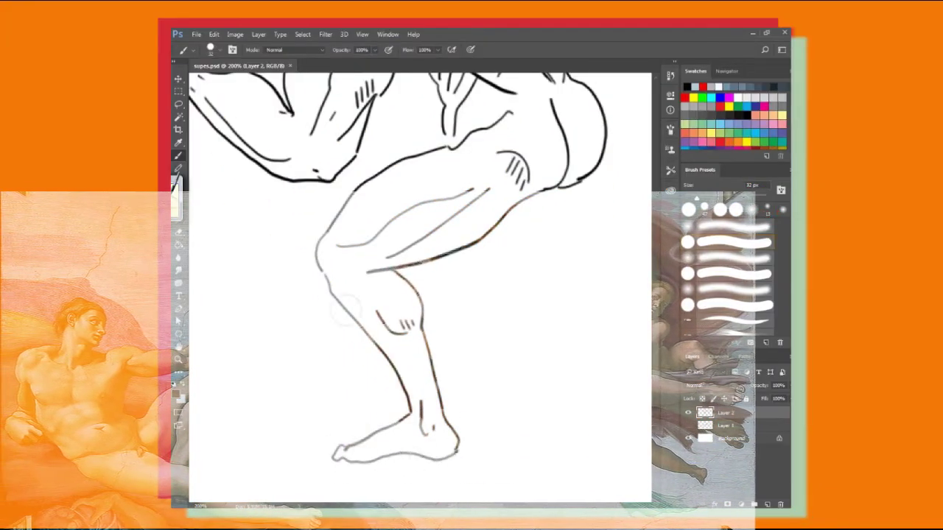
Step: Reinforce the front shin's outline and try strokes for the rear thigh below the buttock
{"action": "left_click_drag", "start_coordinate": [346, 310], "coordinate": [409, 411]}
{"action": "left_click_drag", "start_coordinate": [458, 341], "coordinate": [456, 415]}
{"action": "mouse_move", "coordinate": [542, 158]}
{"action": "left_mouse_down"}
{"action": "mouse_move", "coordinate": [470, 224]}
{"action": "mouse_move", "coordinate": [476, 299]}
{"action": "mouse_move", "coordinate": [456, 123]}
{"action": "left_mouse_up"}
{"action": "mouse_move", "coordinate": [475, 225]}
{"action": "left_mouse_down"}
{"action": "mouse_move", "coordinate": [419, 288]}
{"action": "mouse_move", "coordinate": [396, 295]}
{"action": "mouse_move", "coordinate": [442, 415]}
{"action": "mouse_move", "coordinate": [426, 300]}
{"action": "left_mouse_up"}
{"action": "key", "text": "ctrl+alt+z"}
{"action": "key", "text": "ctrl+alt+z"}
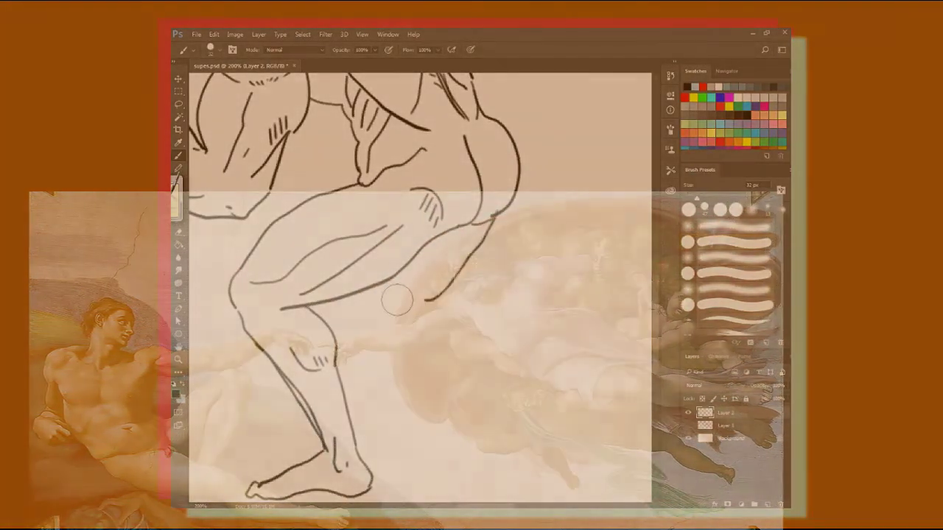
Step: Draw the rear leg behind the front one, from the back of the thigh down to the lower leg
{"action": "left_click_drag", "start_coordinate": [465, 234], "coordinate": [434, 295]}
{"action": "left_click_drag", "start_coordinate": [442, 245], "coordinate": [424, 296]}
{"action": "mouse_move", "coordinate": [397, 298]}
{"action": "left_mouse_down"}
{"action": "mouse_move", "coordinate": [409, 304]}
{"action": "mouse_move", "coordinate": [440, 422]}
{"action": "left_mouse_up"}
{"action": "left_click_drag", "start_coordinate": [441, 298], "coordinate": [452, 354]}
{"action": "left_click_drag", "start_coordinate": [412, 324], "coordinate": [452, 354]}
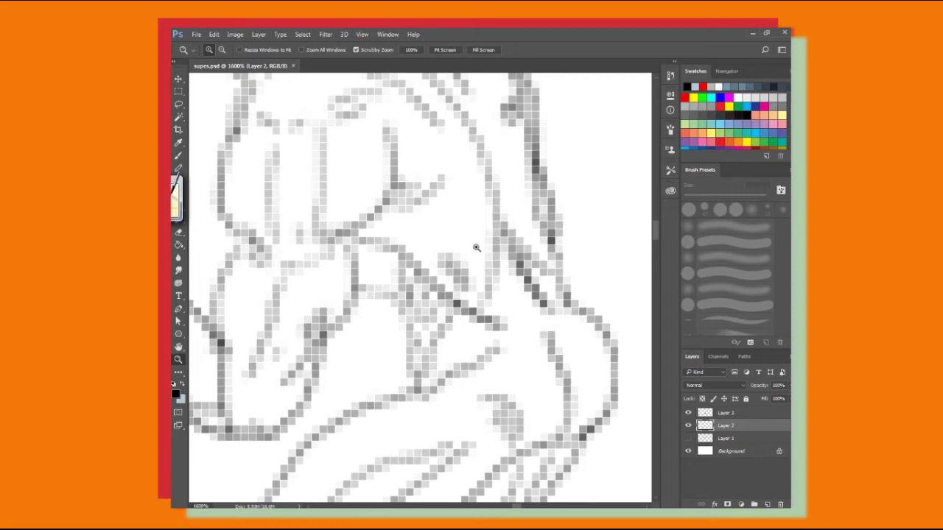
Step: Create a new layer and draw an open-mouthed shape with two dotted upper lobes and small eyes on the inner oval
{"action": "key", "text": "ctrl+0"}
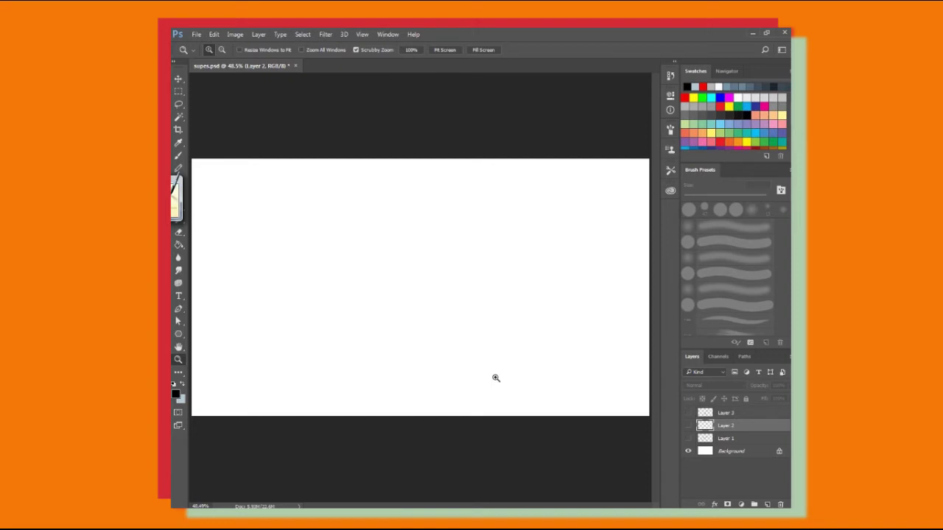
{"action": "key", "text": "b"}
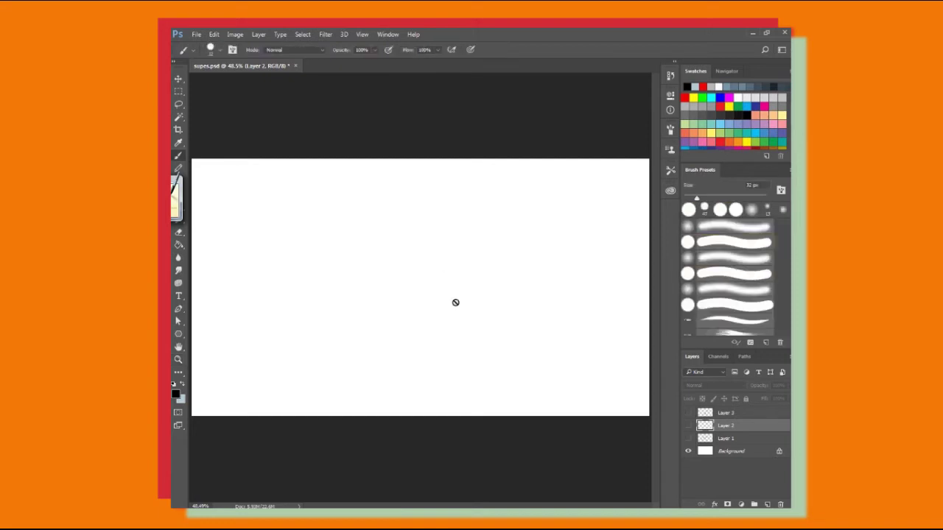
{"action": "key", "text": "ctrl+shift+alt+n"}
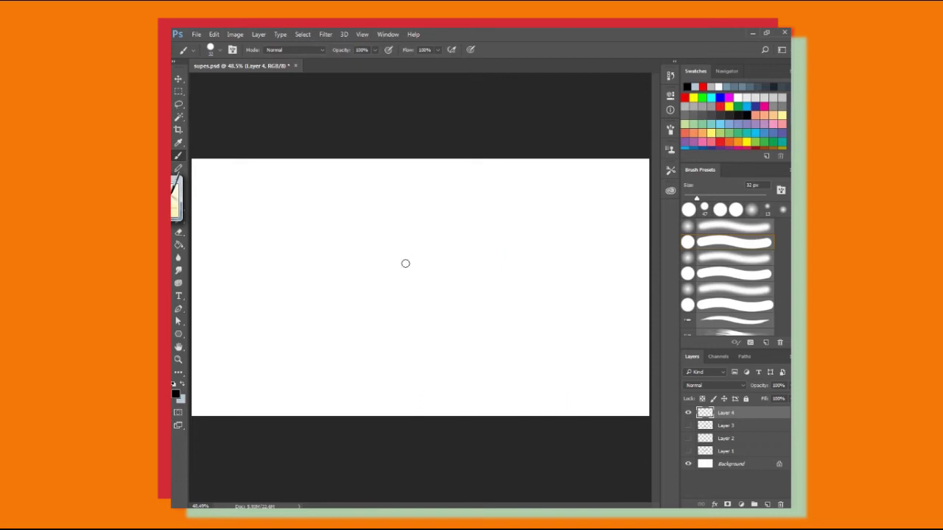
{"action": "mouse_move", "coordinate": [420, 208]}
{"action": "left_mouse_down"}
{"action": "mouse_move", "coordinate": [372, 233]}
{"action": "mouse_move", "coordinate": [368, 319]}
{"action": "mouse_move", "coordinate": [370, 346]}
{"action": "mouse_move", "coordinate": [422, 349]}
{"action": "left_mouse_up"}
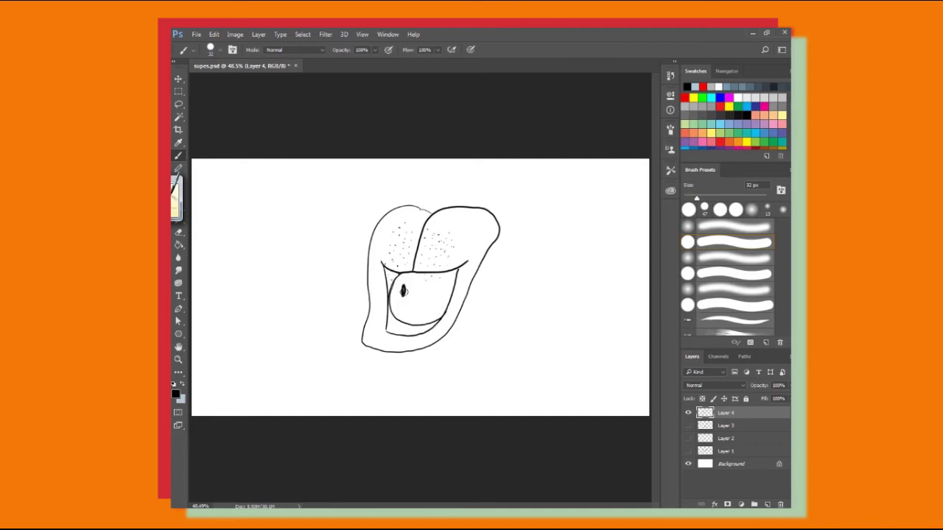
{"action": "left_click_drag", "start_coordinate": [431, 286], "coordinate": [433, 290]}
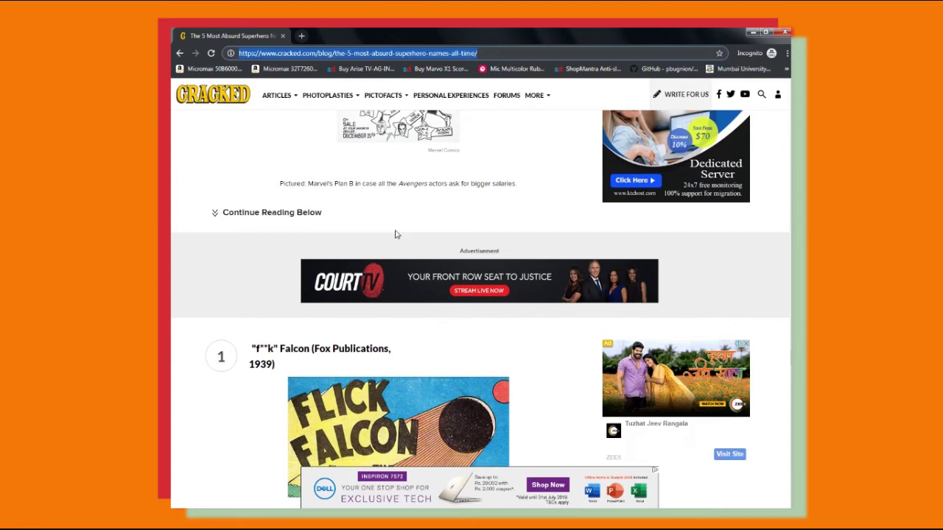
Step: Switch to the browser, look through the absurd superhero names article and enter "bouncin" in Google search
{"action": "scroll", "coordinate": [395, 234], "scroll_direction": "down", "scroll_amount": 5}
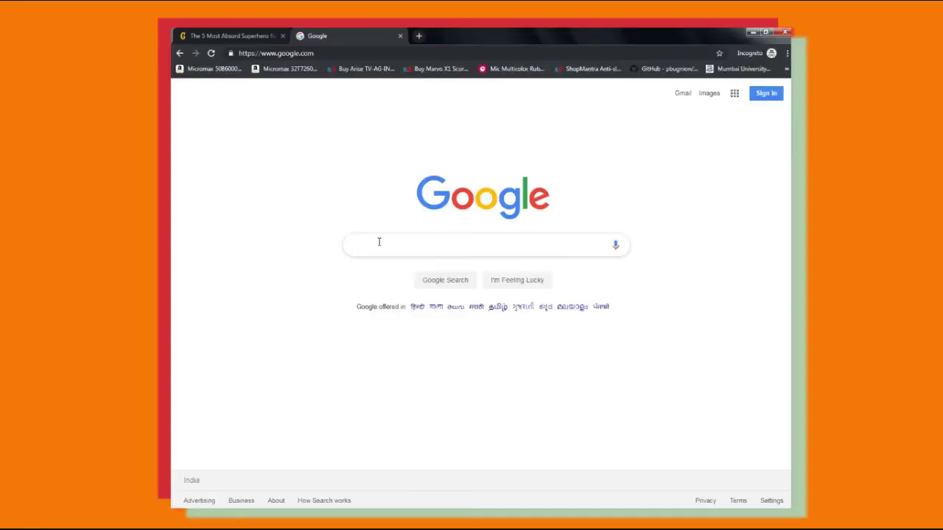
{"action": "type", "text": "bouncin"}
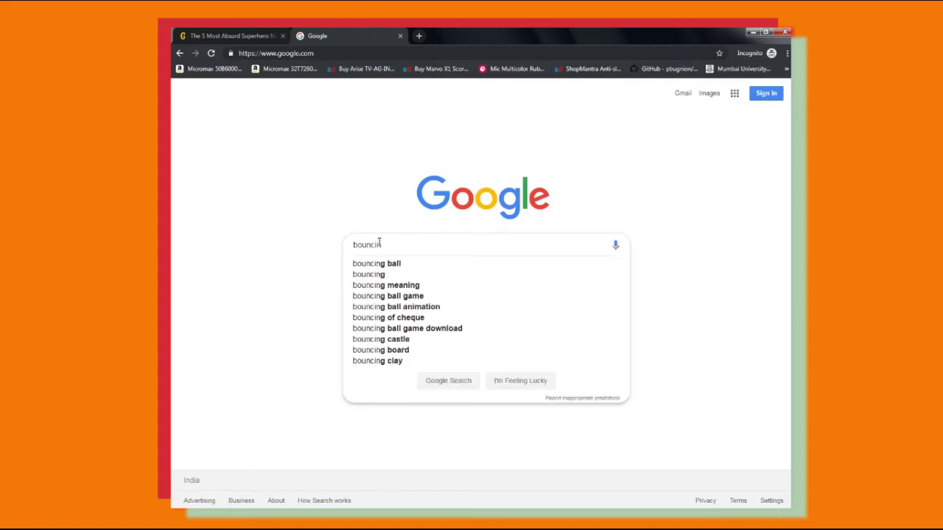